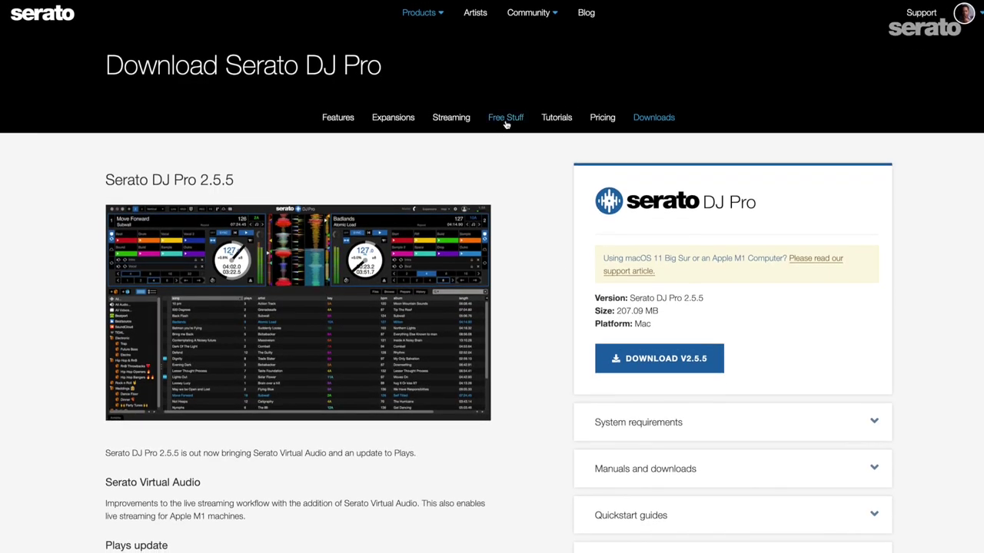
# Go to Serato DJ Pro's Free Stuff page and scroll to Free DJ Visuals for Live Streaming.
pyautogui.click(505, 118)
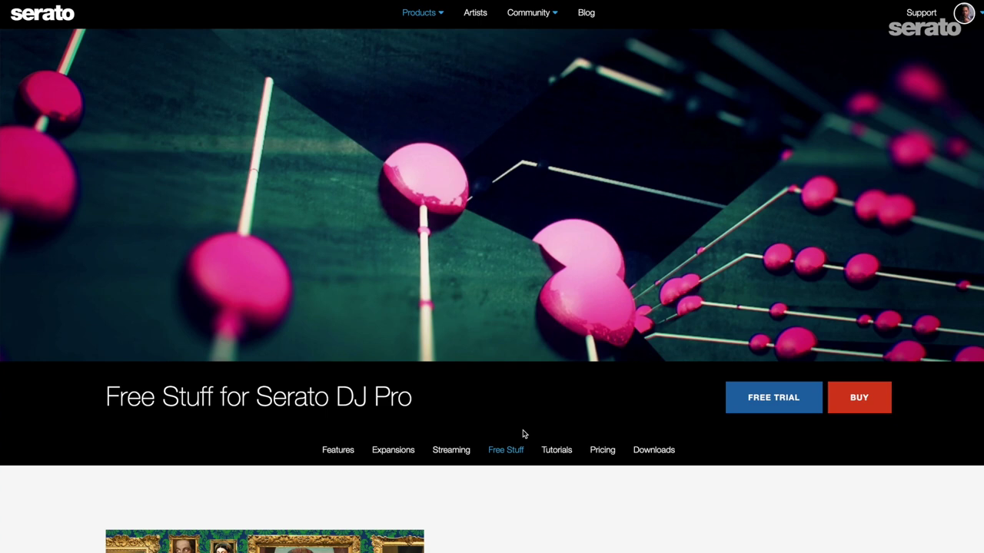
pyautogui.scroll(-5, 524, 435)
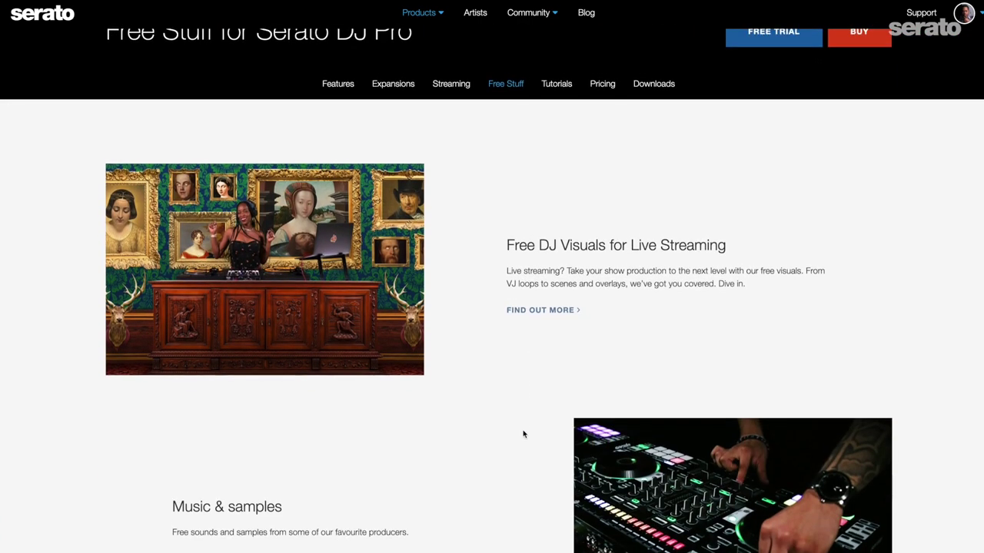
pyautogui.scroll(-1, 523, 434)
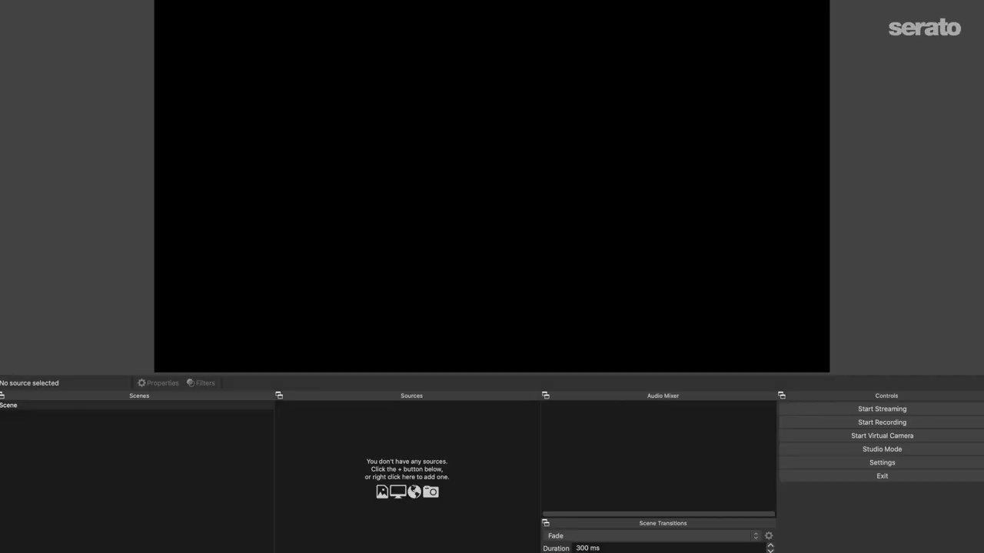
pyautogui.click(283, 551)
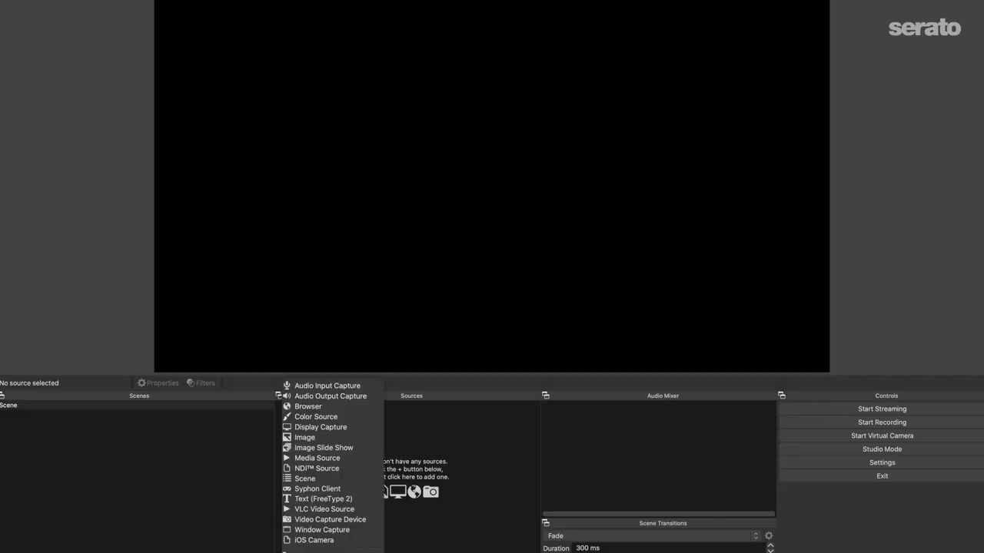
# Add an Audio Input Capture named Audio Source using the Serato Virtual Audio device.
pyautogui.click(314, 386)
pyautogui.write('Audio Source')
pyautogui.press('Return')
pyautogui.click(481, 203)
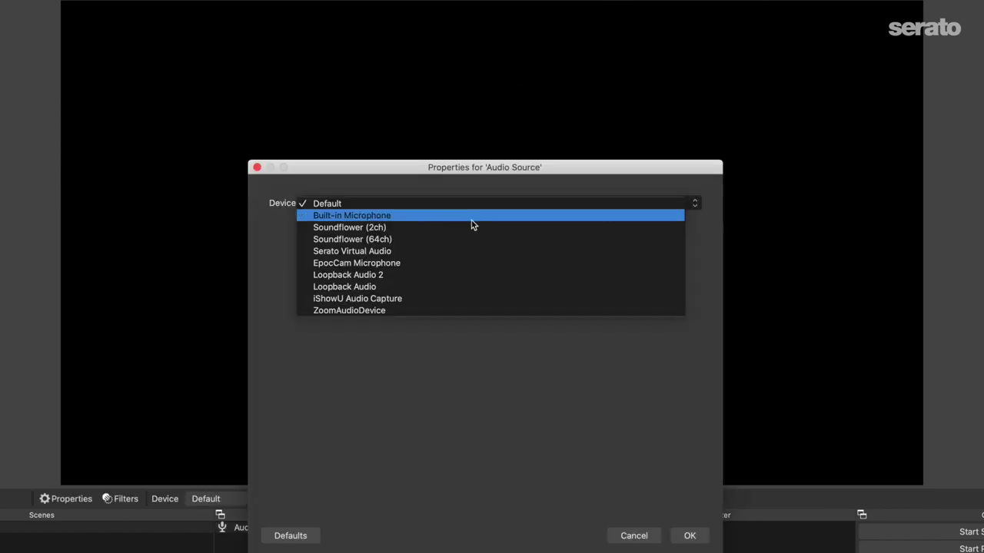
pyautogui.click(461, 253)
pyautogui.click(689, 536)
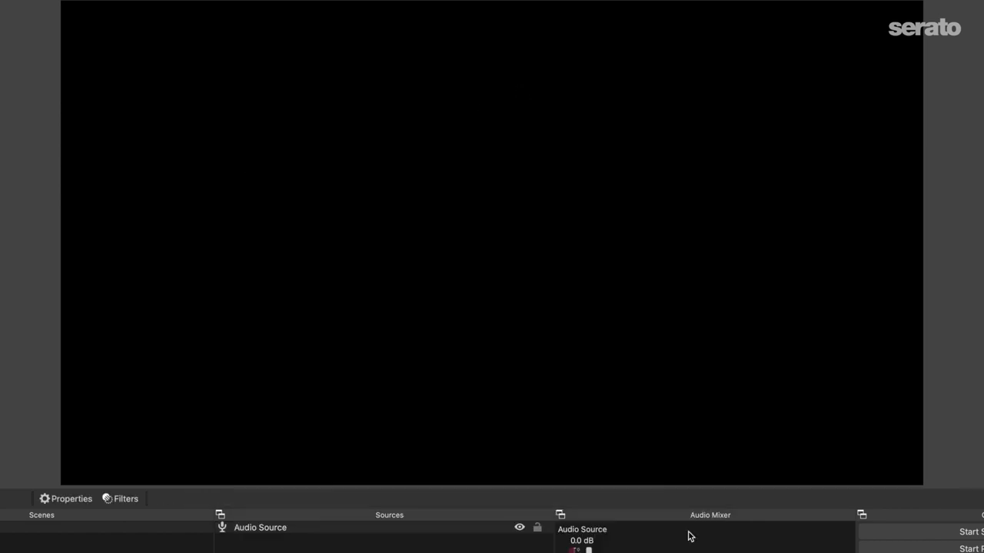
# Add an image source named Wallpaper loading the Rococo Mansion wallpaper file.
pyautogui.click(282, 544)
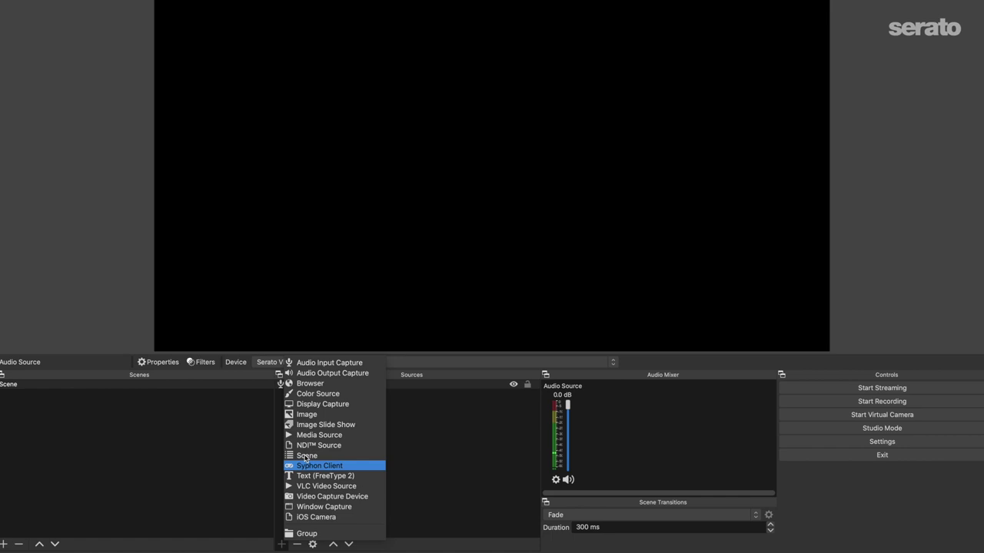
pyautogui.click(314, 420)
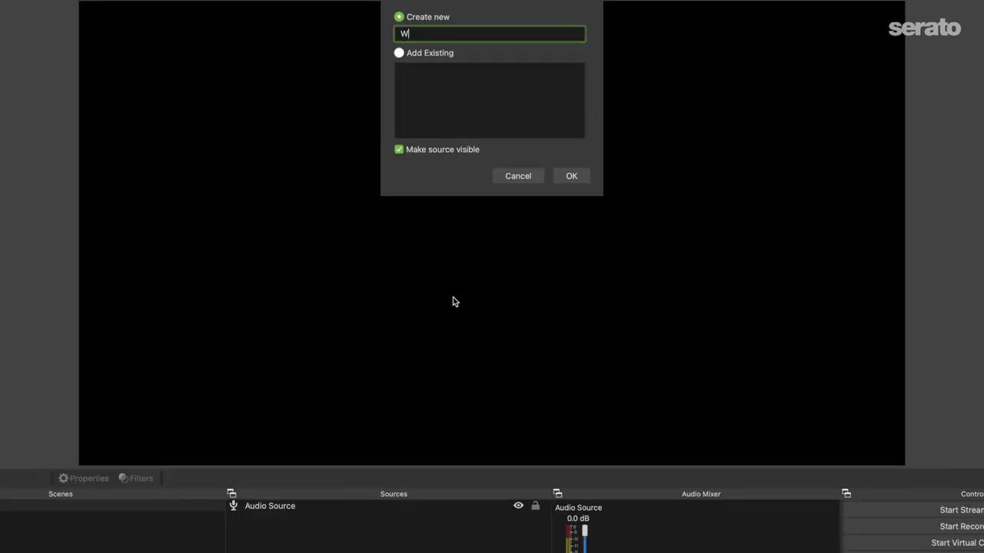
pyautogui.write('Wallpaper')
pyautogui.press('Return')
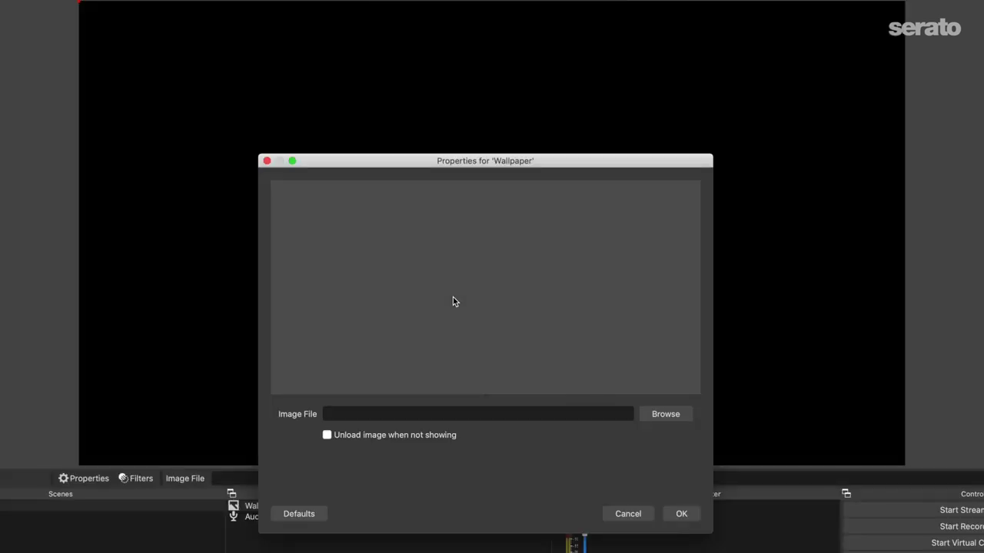
pyautogui.click(666, 416)
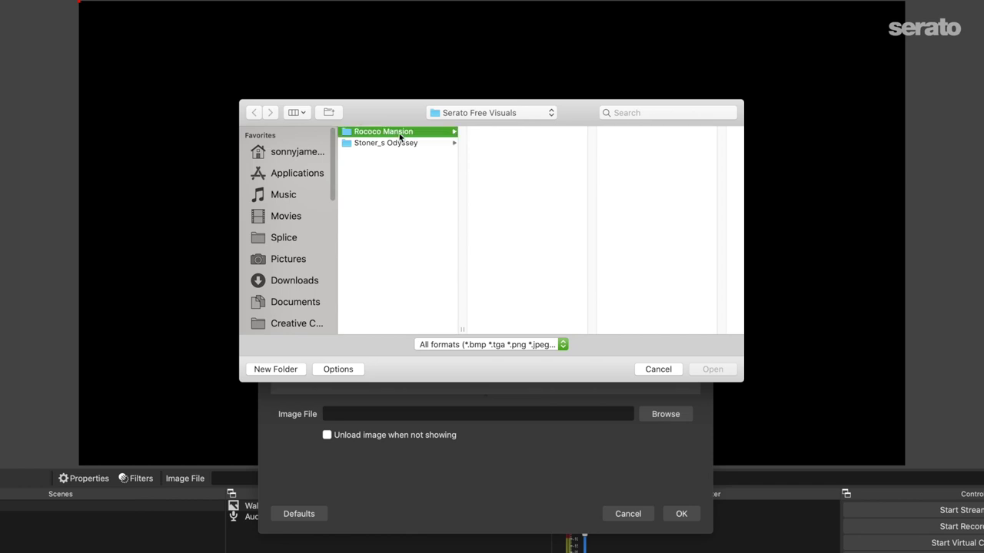
pyautogui.doubleClick(515, 167)
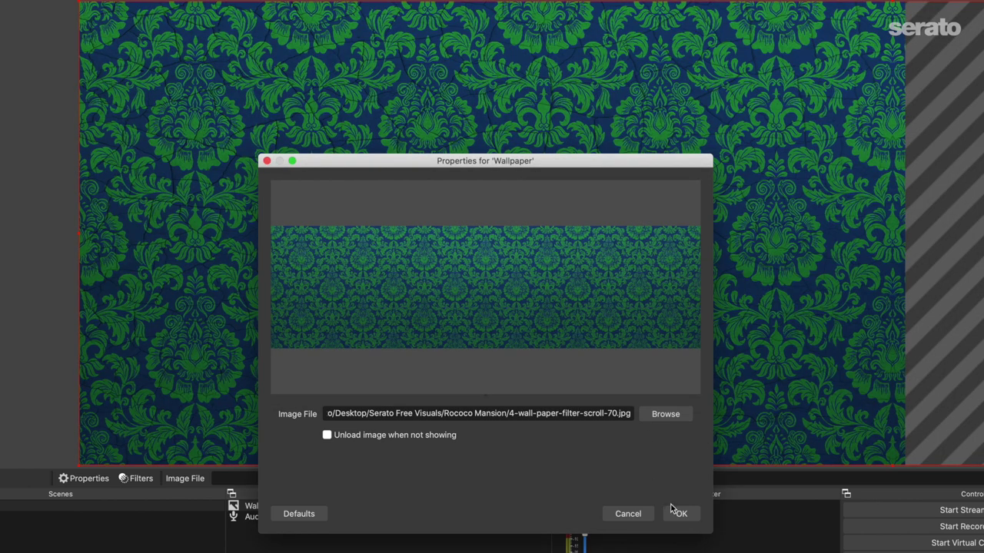
pyautogui.click(679, 514)
# Add a Deer Panel image source loading 2-carpet-deer-panel.png.
pyautogui.click(282, 544)
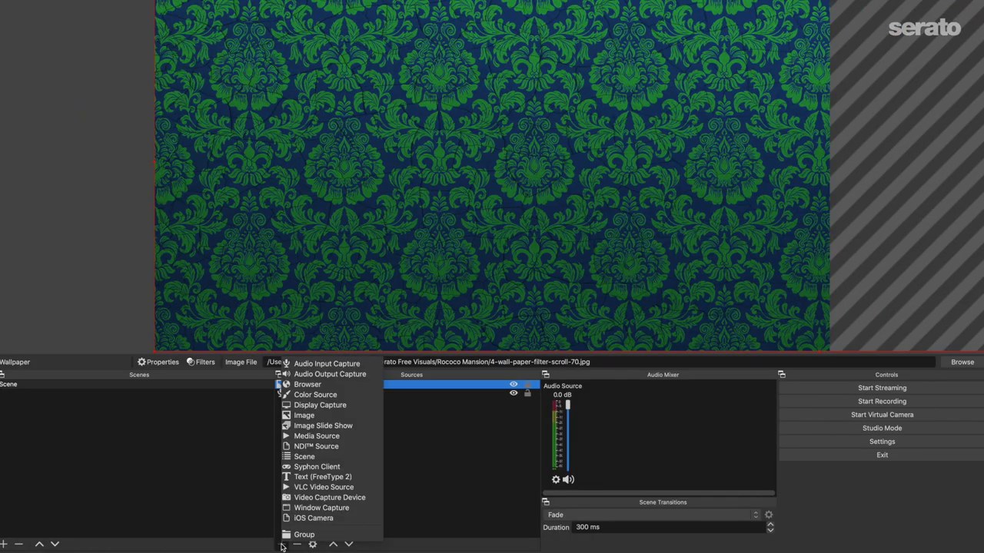
pyautogui.click(306, 415)
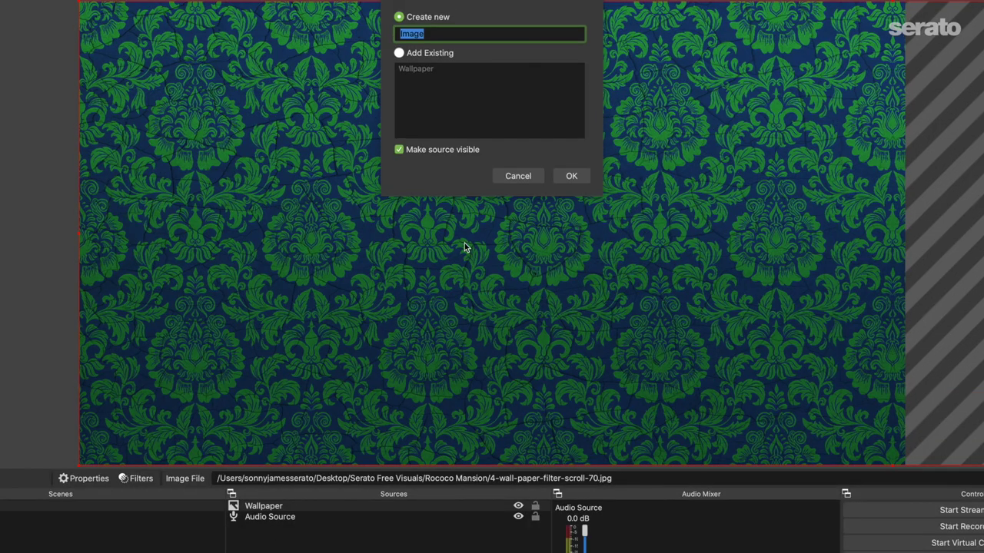
pyautogui.write('Deer Panel')
pyautogui.press('Return')
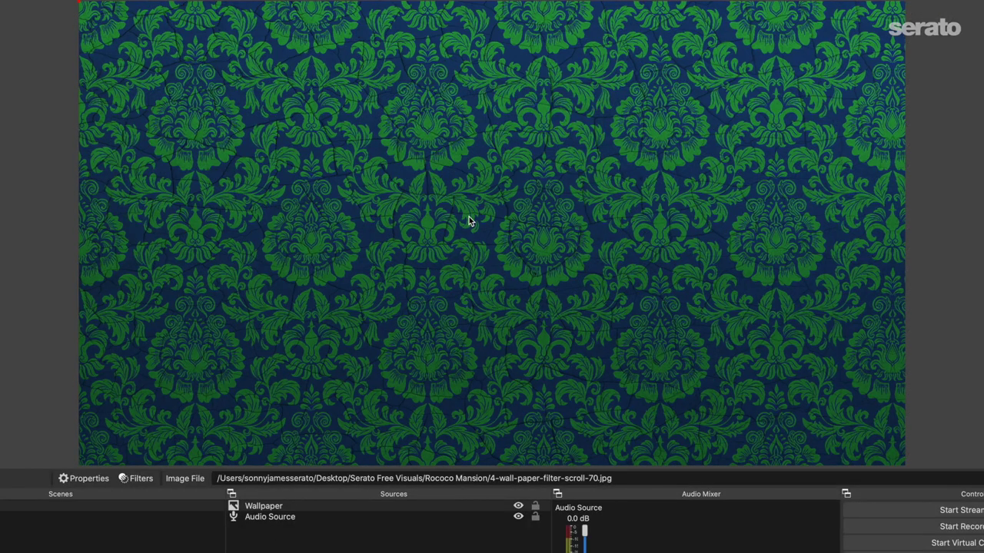
pyautogui.click(688, 416)
pyautogui.doubleClick(399, 143)
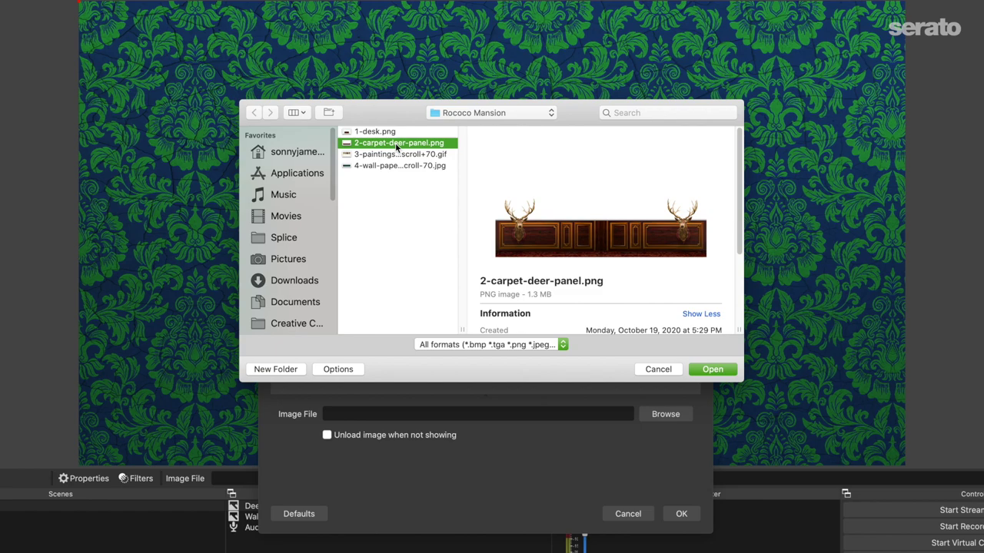
pyautogui.click(680, 515)
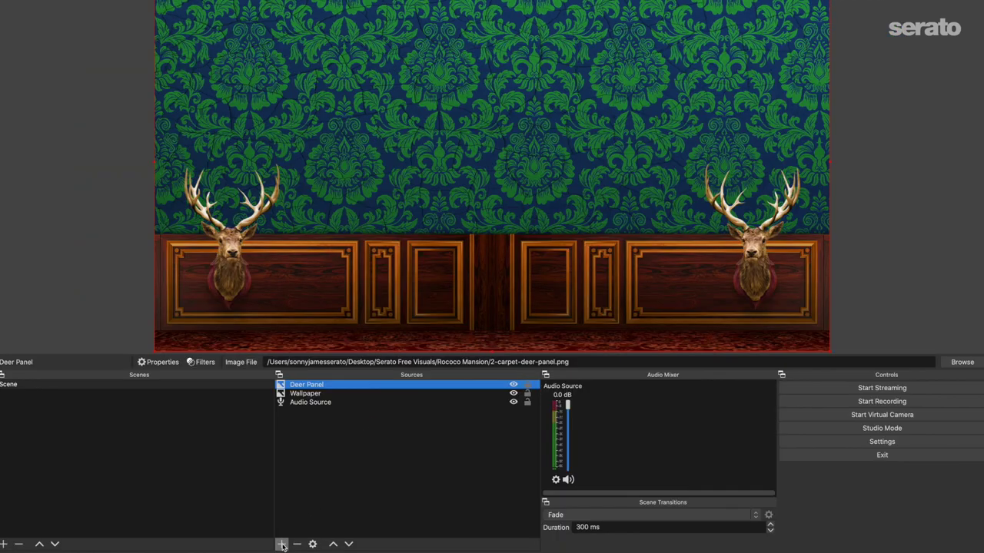
# Add an Art Gallery image source loading 3-paintings-filter-scroll+70.gif.
pyautogui.click(283, 544)
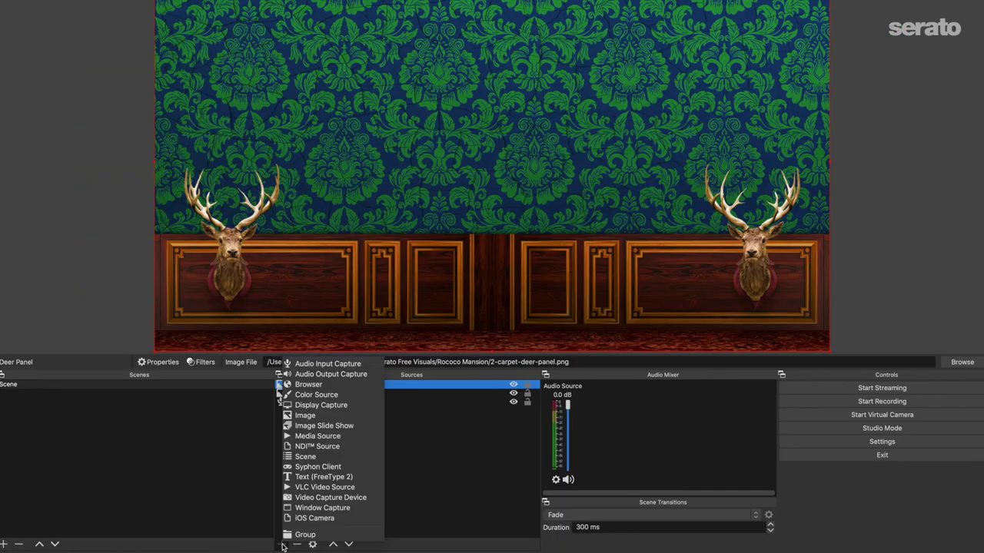
pyautogui.click(306, 416)
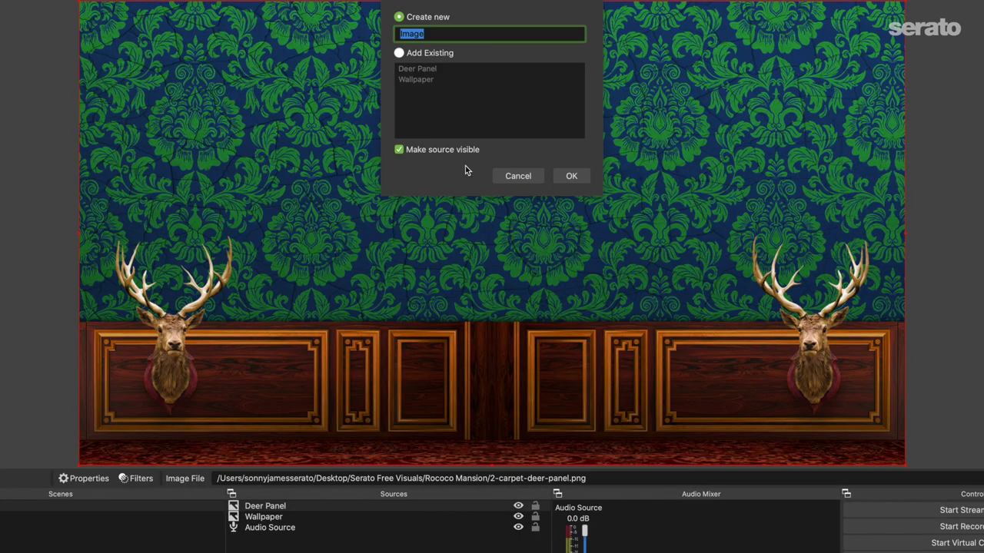
pyautogui.write('Art Gallery')
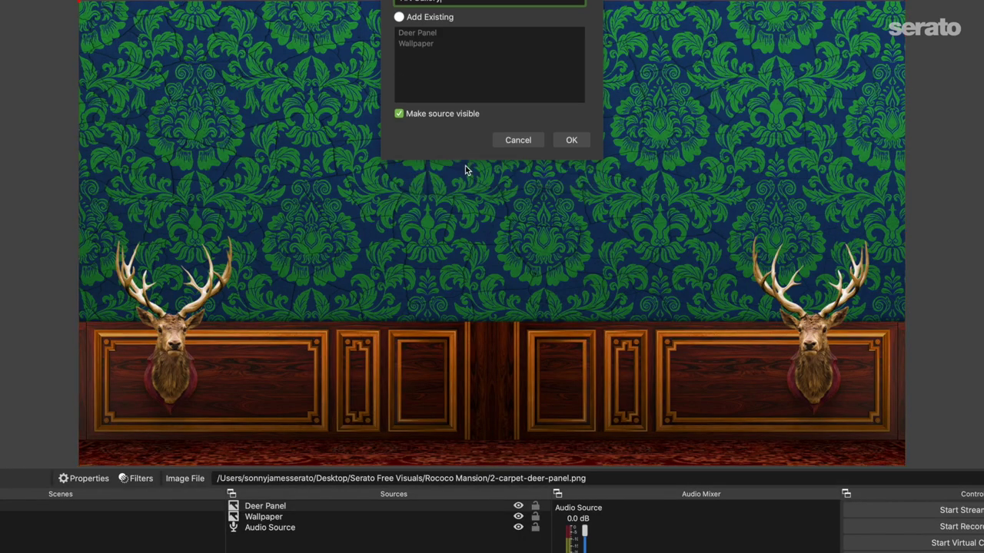
pyautogui.press('Return')
pyautogui.click(662, 416)
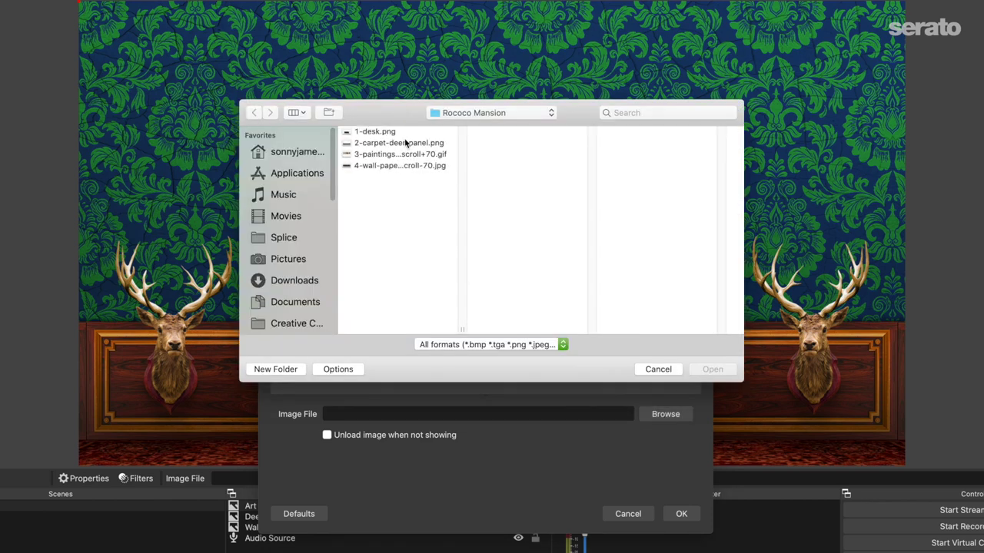
pyautogui.click(400, 155)
pyautogui.click(772, 369)
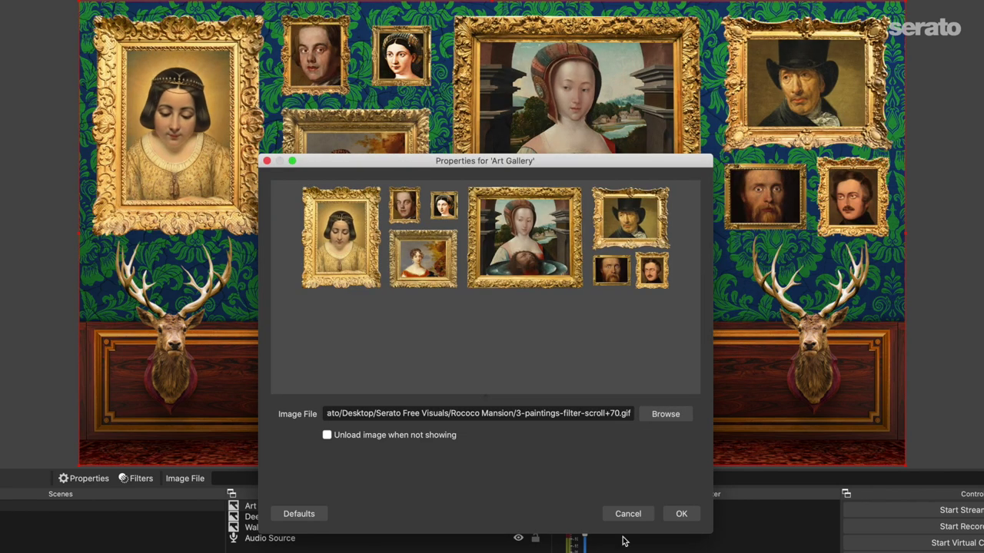
pyautogui.click(681, 514)
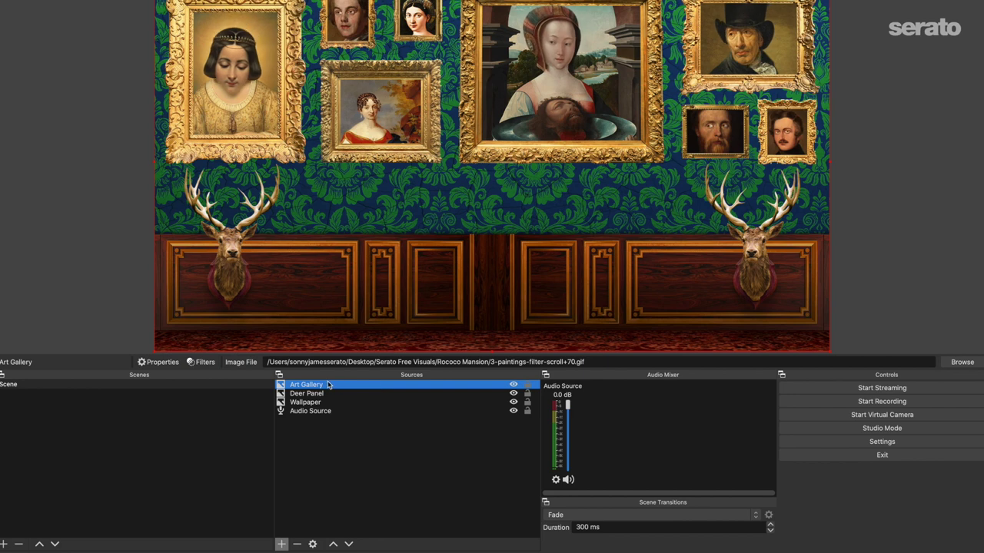
# Give the Art Gallery source a Scroll filter with Horizontal Speed 22.00.
pyautogui.click(204, 363)
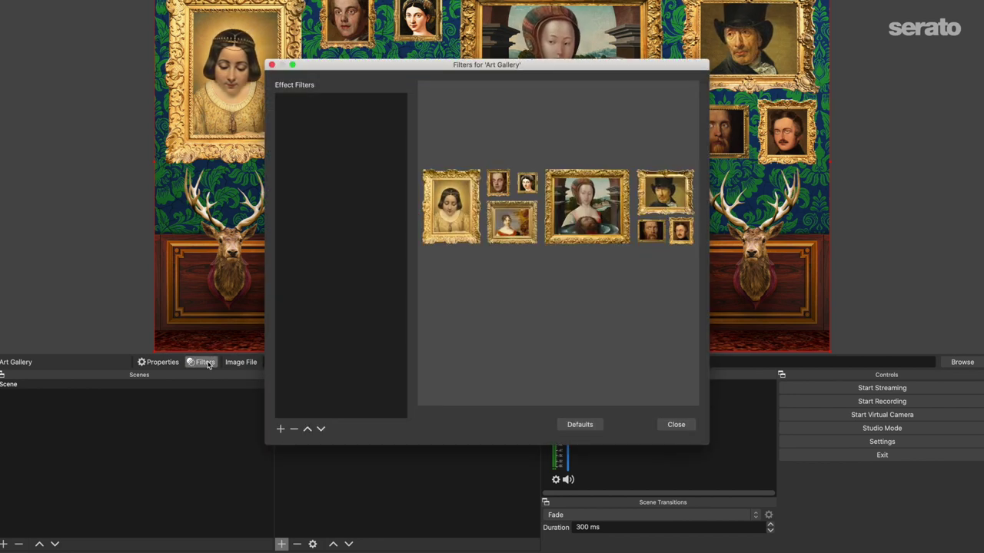
pyautogui.click(281, 429)
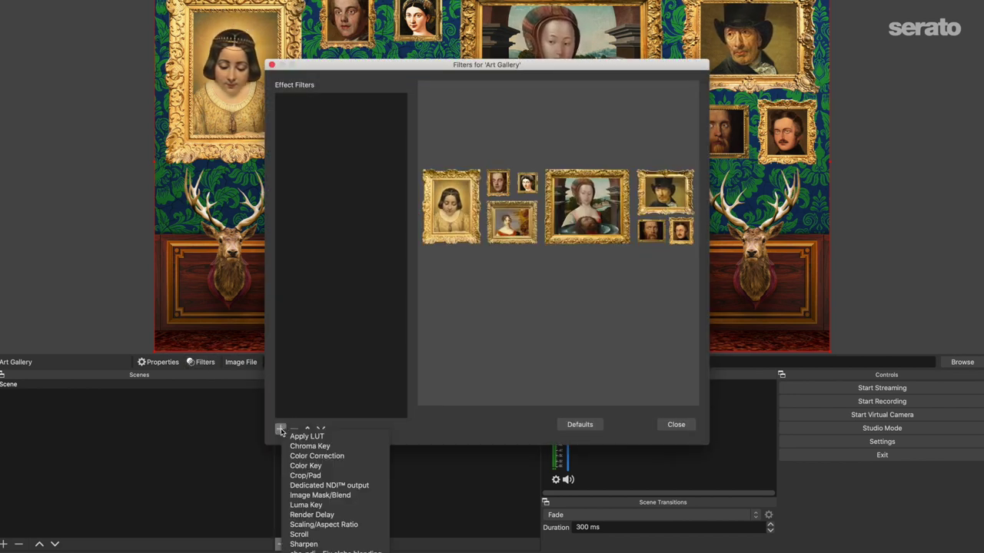
pyautogui.click(299, 534)
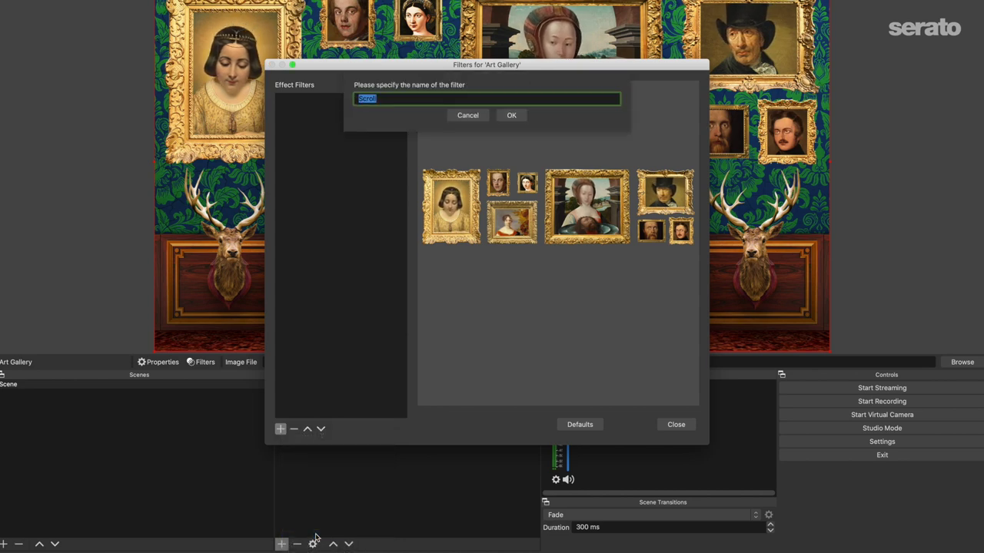
pyautogui.click(519, 60)
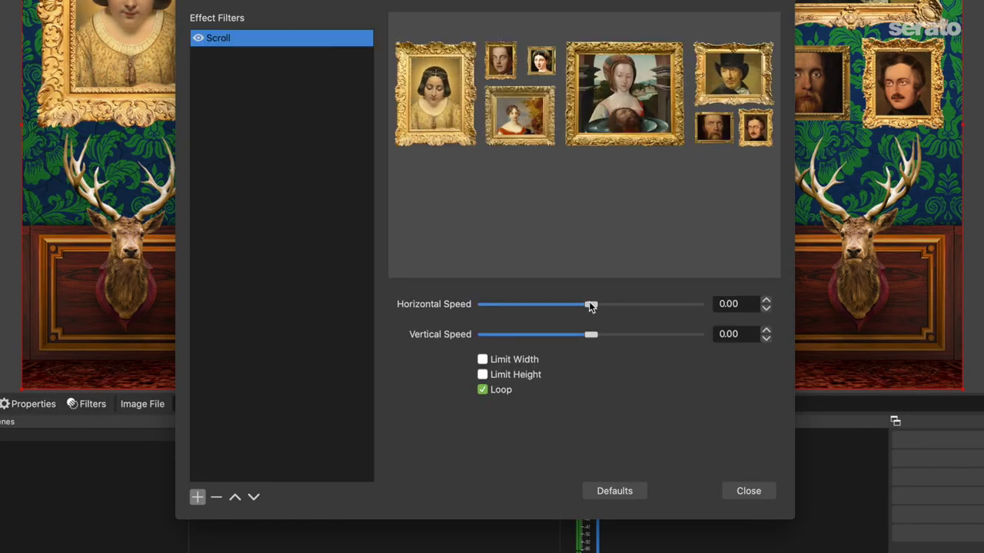
pyautogui.moveTo(591, 304); pyautogui.dragTo(595, 305)
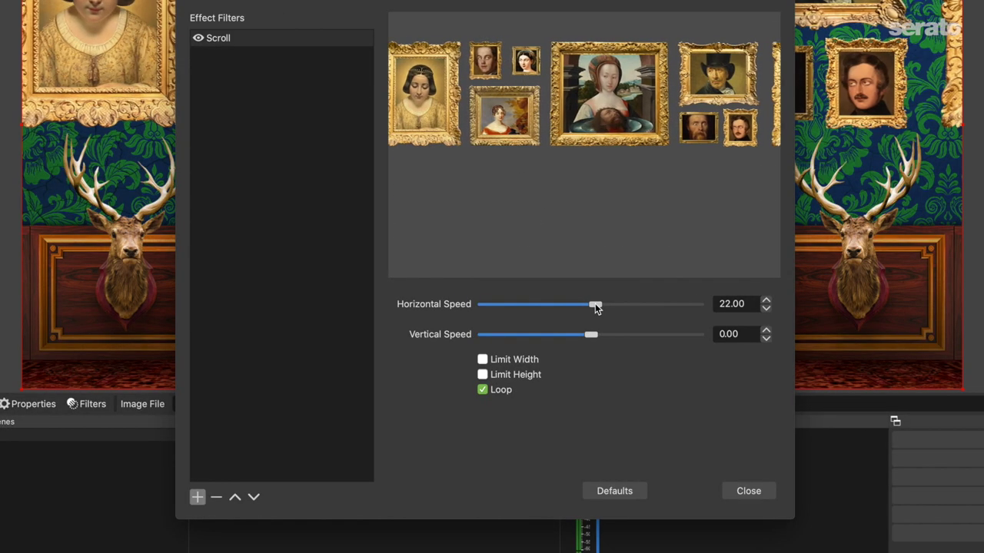
pyautogui.click(742, 490)
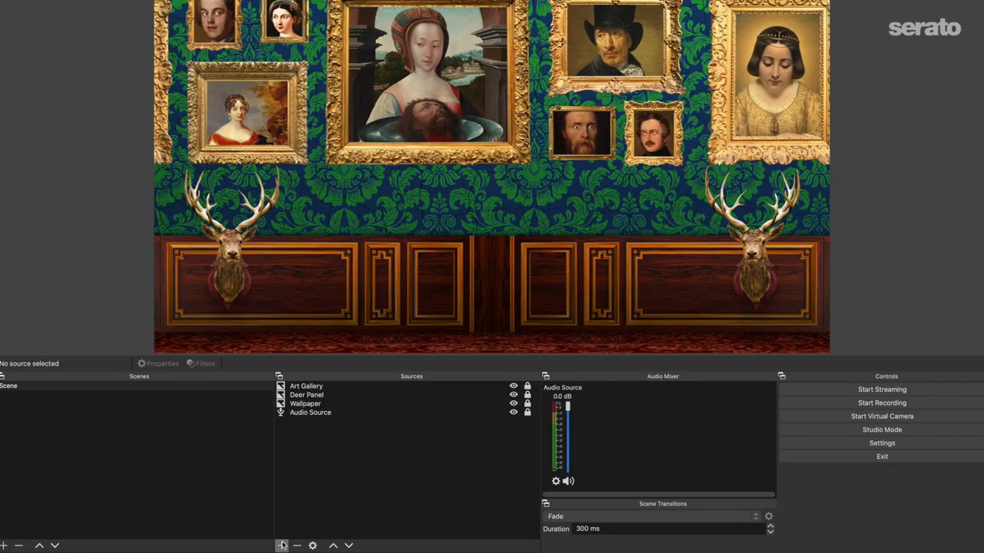
pyautogui.click(282, 546)
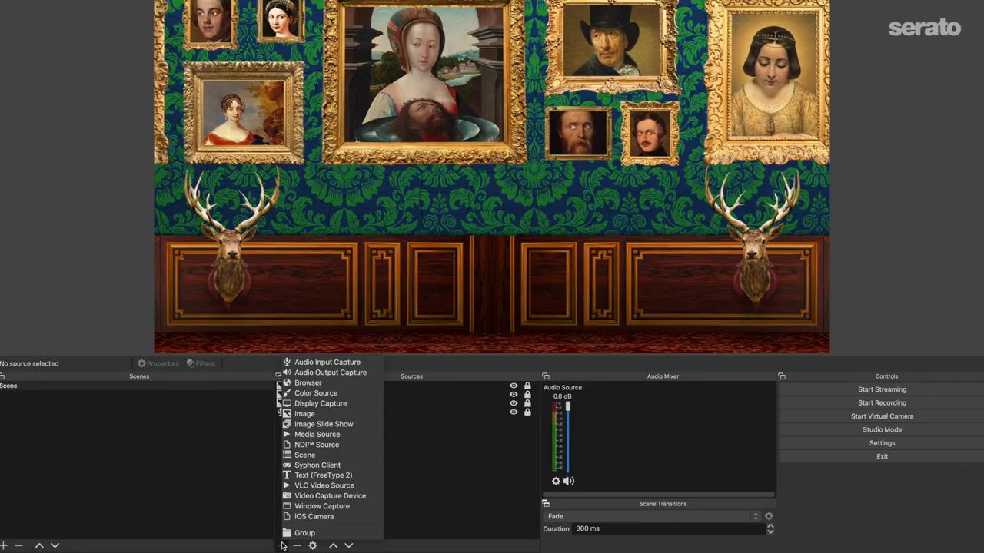
# Add a Wooden Table image source that loads 1-desk.png from Rococo Mansion.
pyautogui.click(325, 419)
pyautogui.write('Wooden Table')
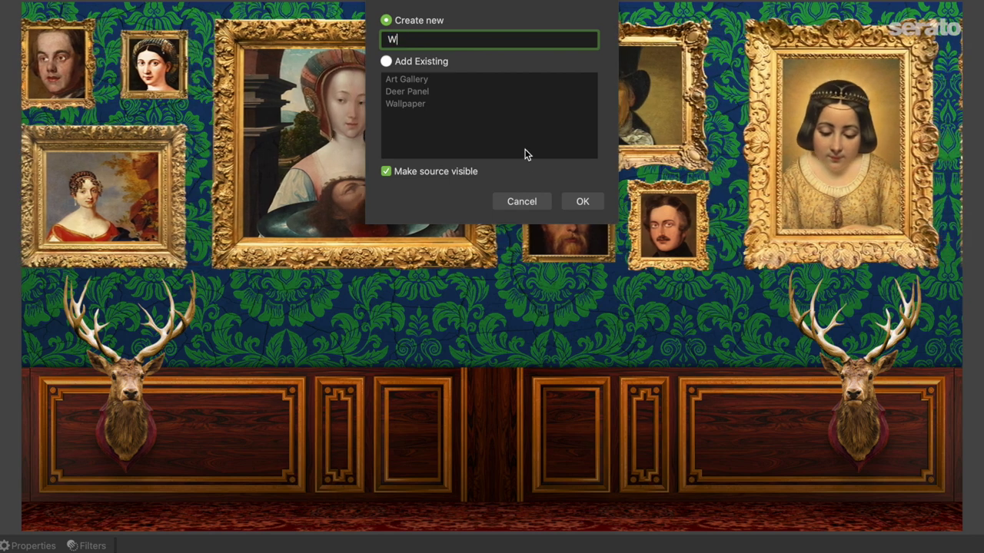
pyautogui.press('Return')
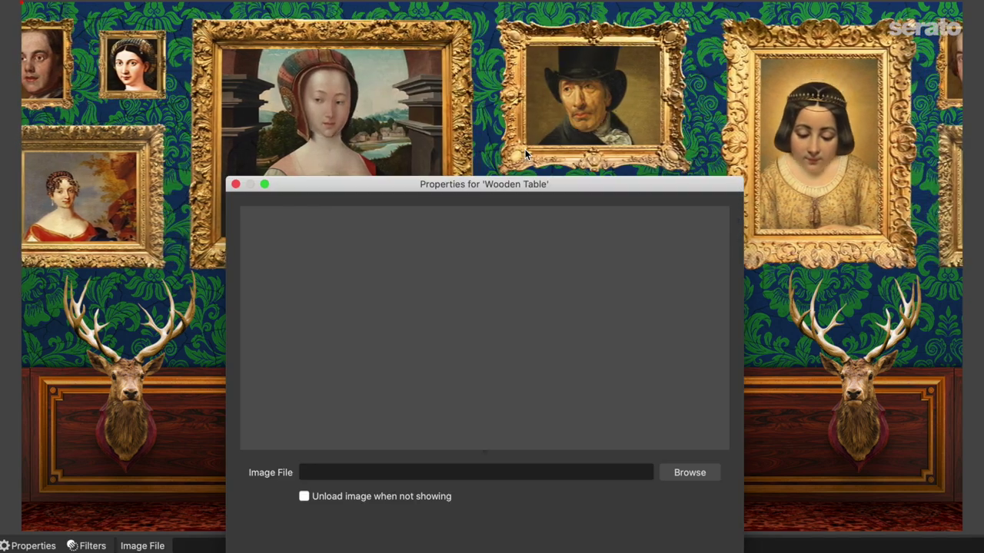
pyautogui.click(697, 471)
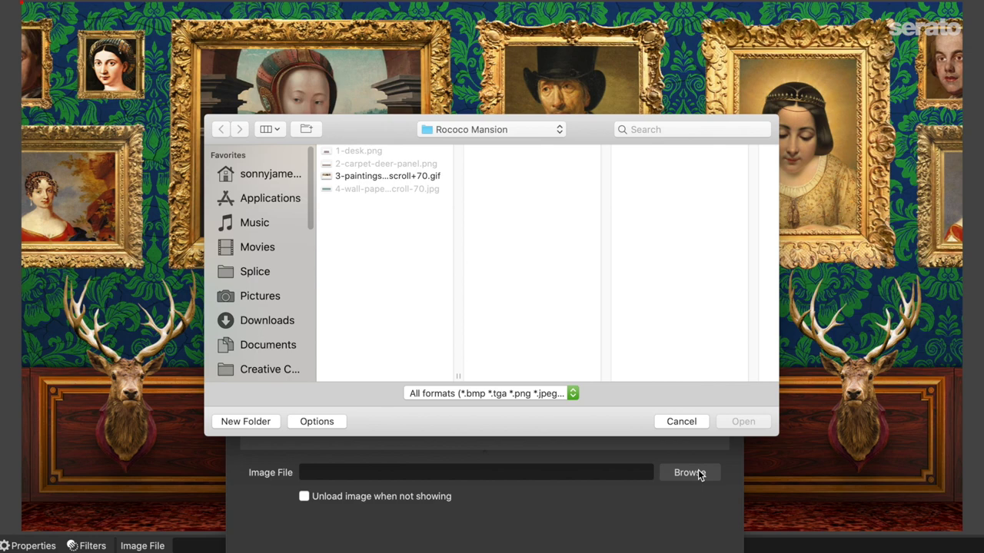
pyautogui.click(376, 152)
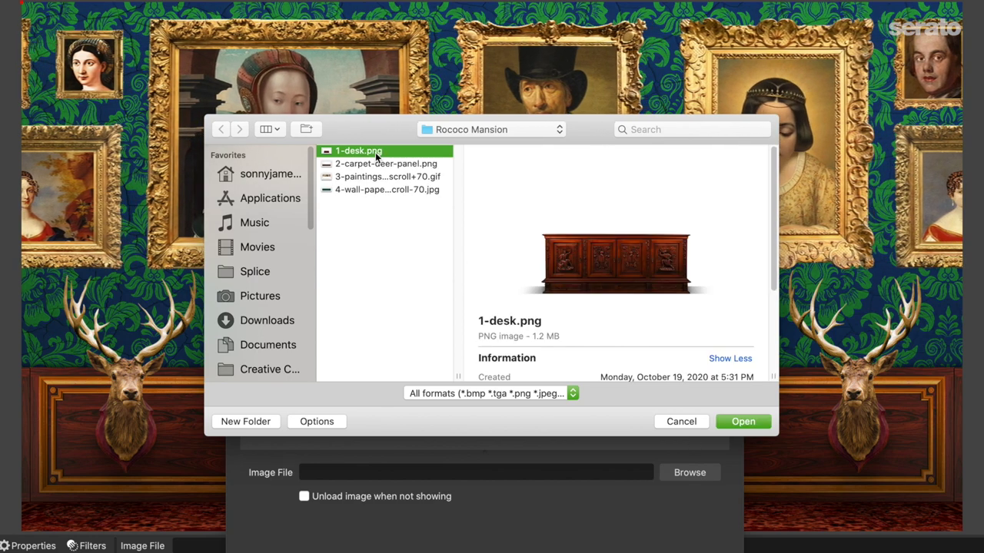
pyautogui.doubleClick(375, 152)
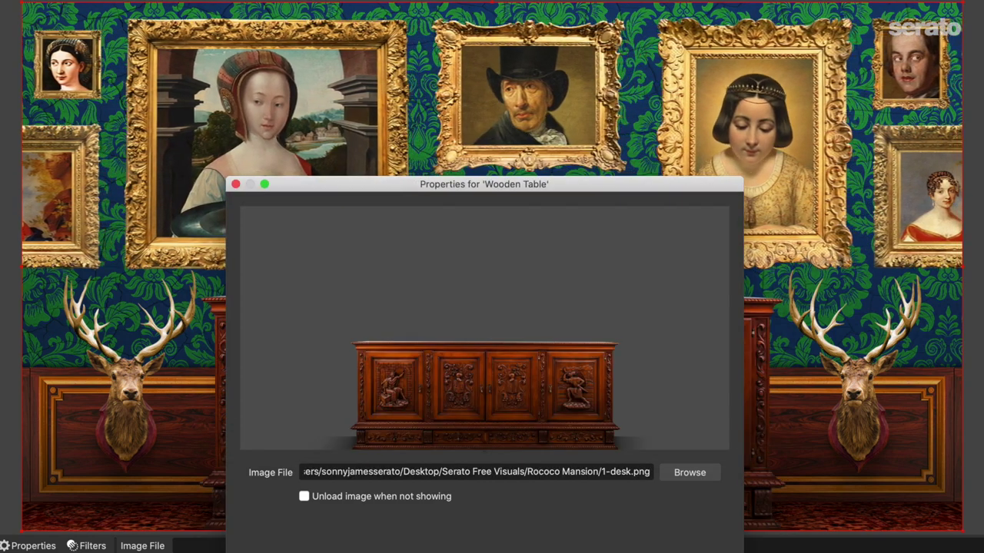
pyautogui.press('Return')
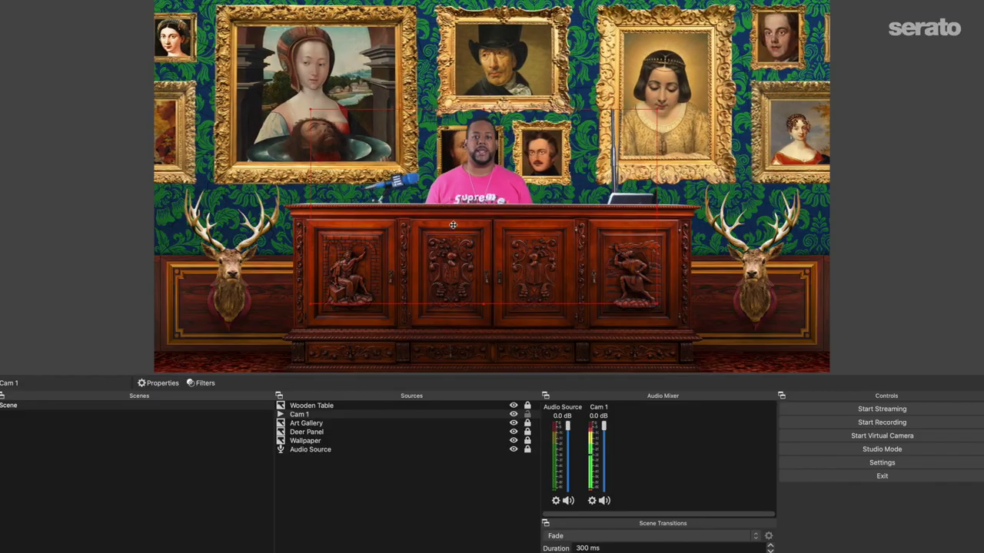
# Raise Cam 1, shrink it from the corner, and shift it slightly right behind the desk.
pyautogui.moveTo(454, 213); pyautogui.dragTo(461, 139)
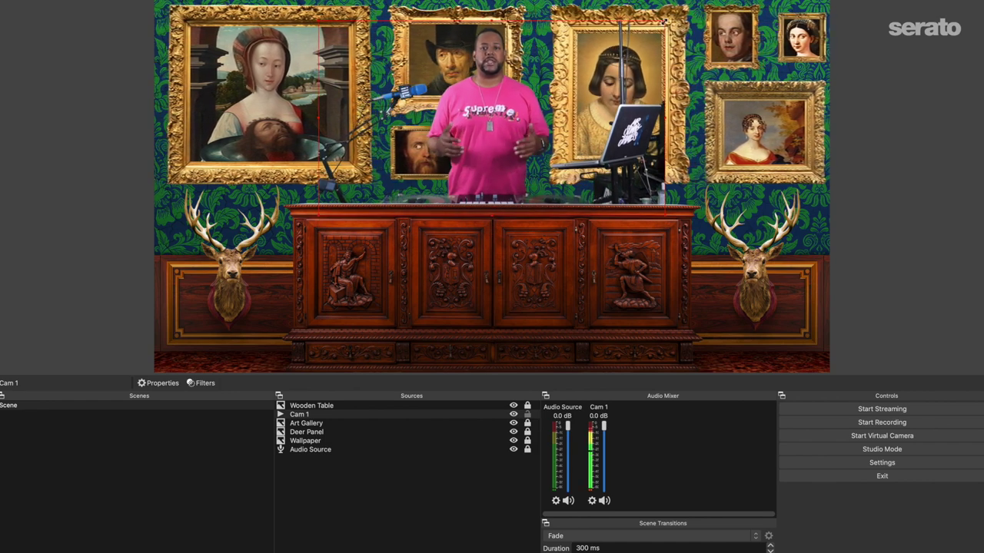
pyautogui.moveTo(670, 15); pyautogui.dragTo(611, 67)
pyautogui.moveTo(523, 143); pyautogui.dragTo(548, 144)
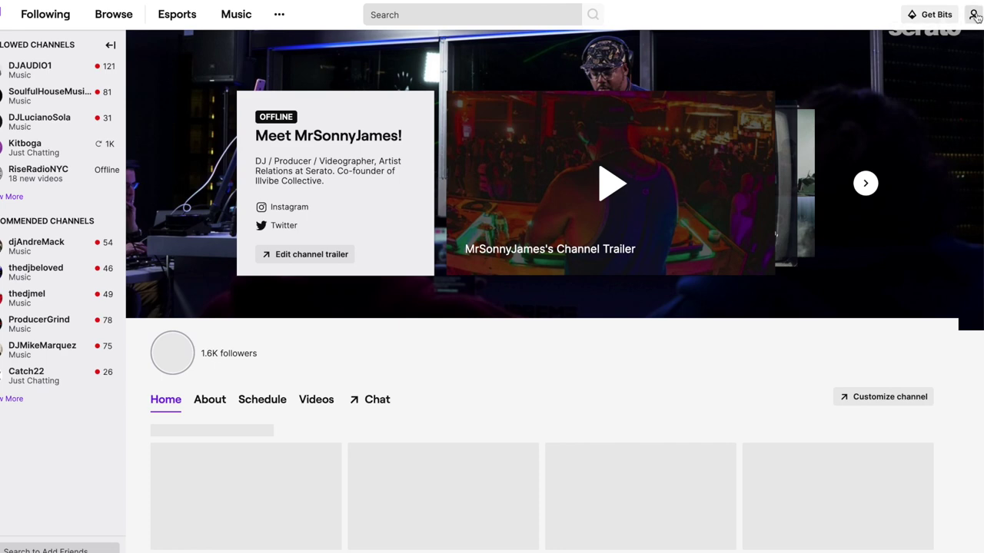
# Find Serato Now Playing through Settings, Channel settings and Extensions in the creator dashboard.
pyautogui.click(974, 14)
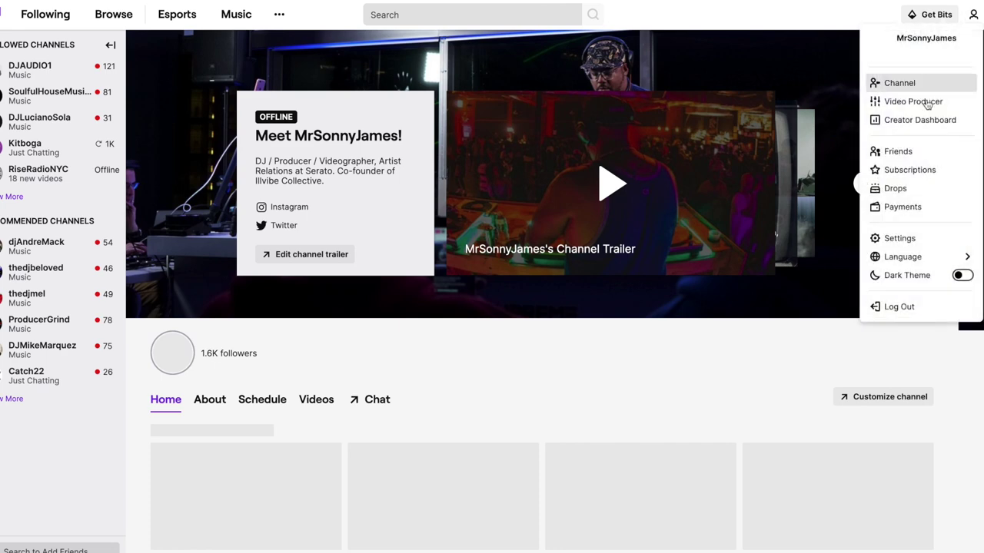
pyautogui.click(904, 239)
pyautogui.click(306, 95)
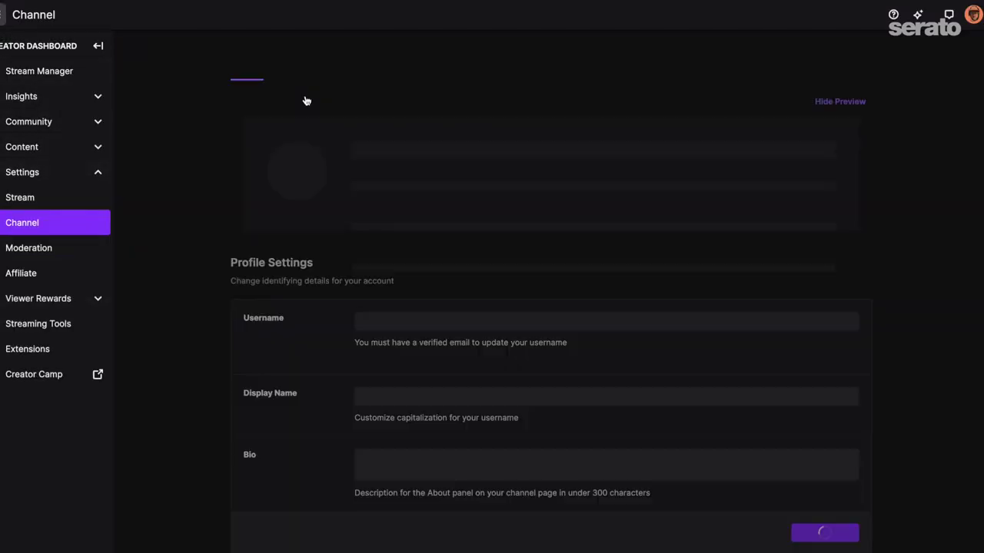
pyautogui.click(39, 347)
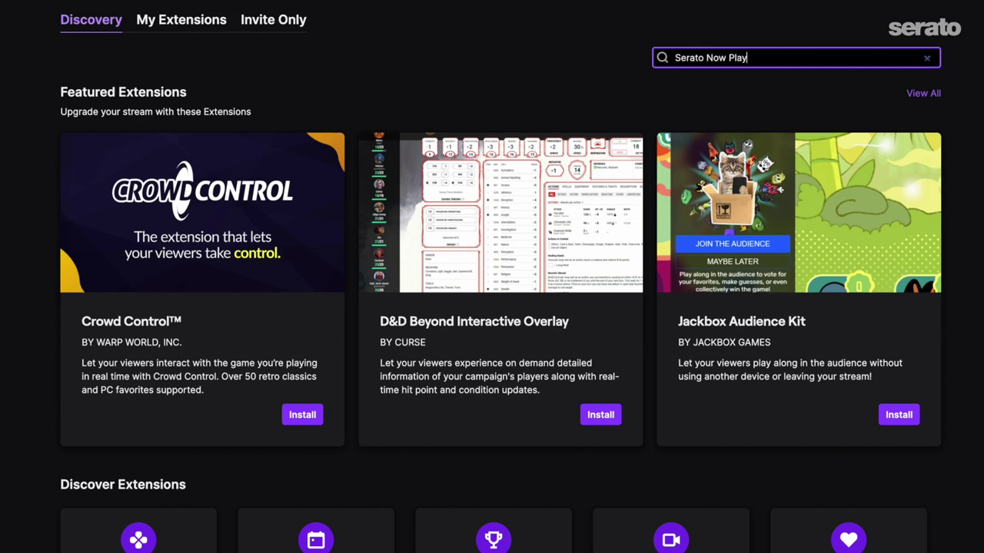
pyautogui.press('Return')
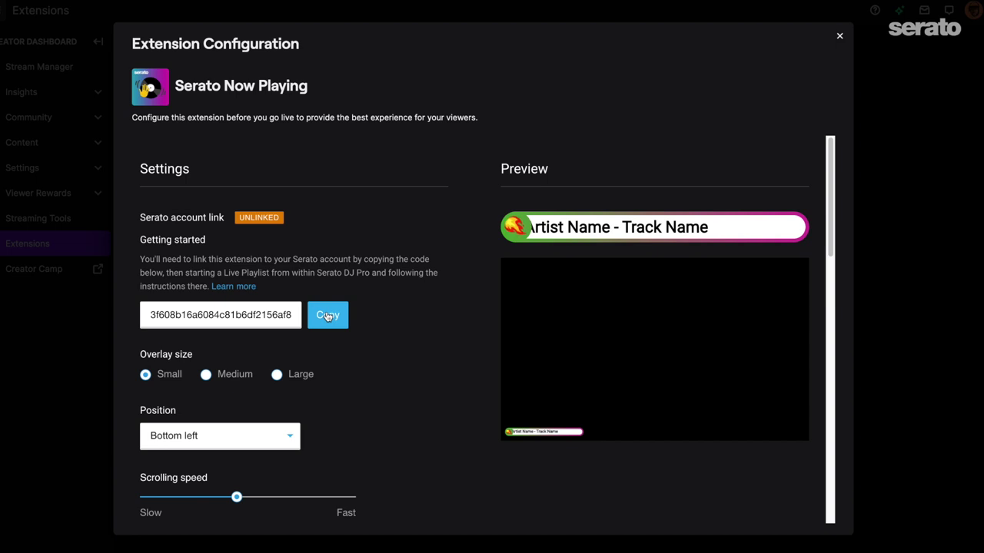
# Copy the Serato Now Playing linking code and review the overlay size, position, colour and emote settings.
pyautogui.click(327, 316)
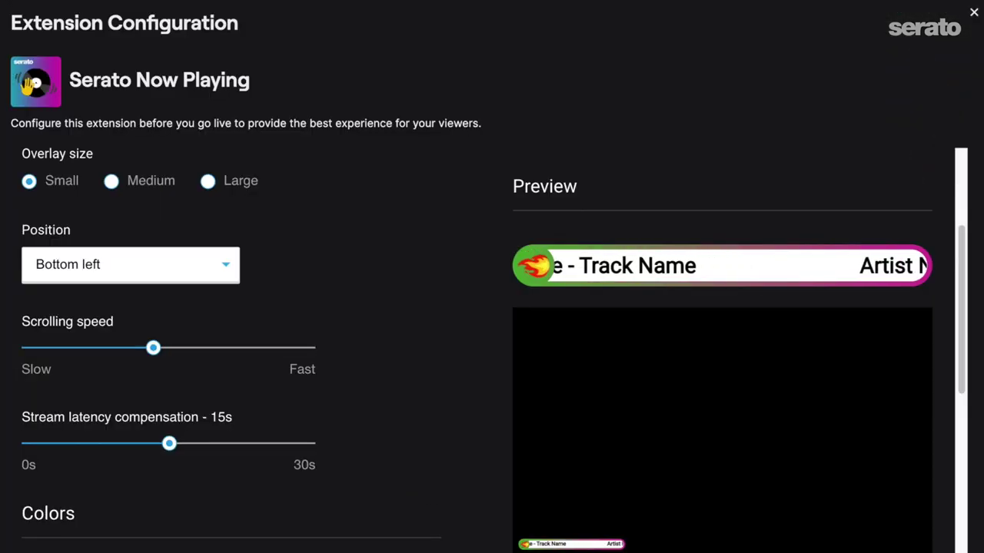
pyautogui.scroll(-3, 492, 346)
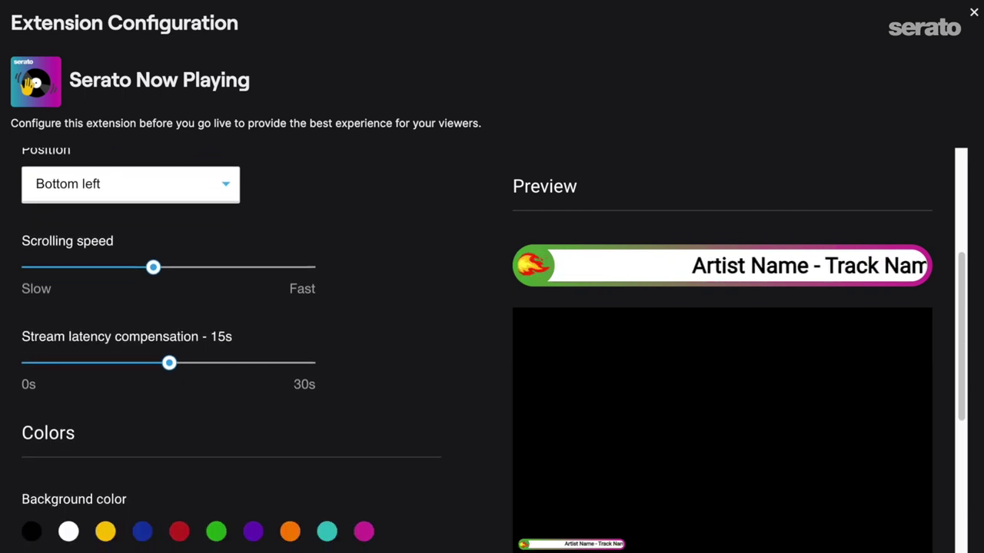
pyautogui.scroll(-2, 231, 345)
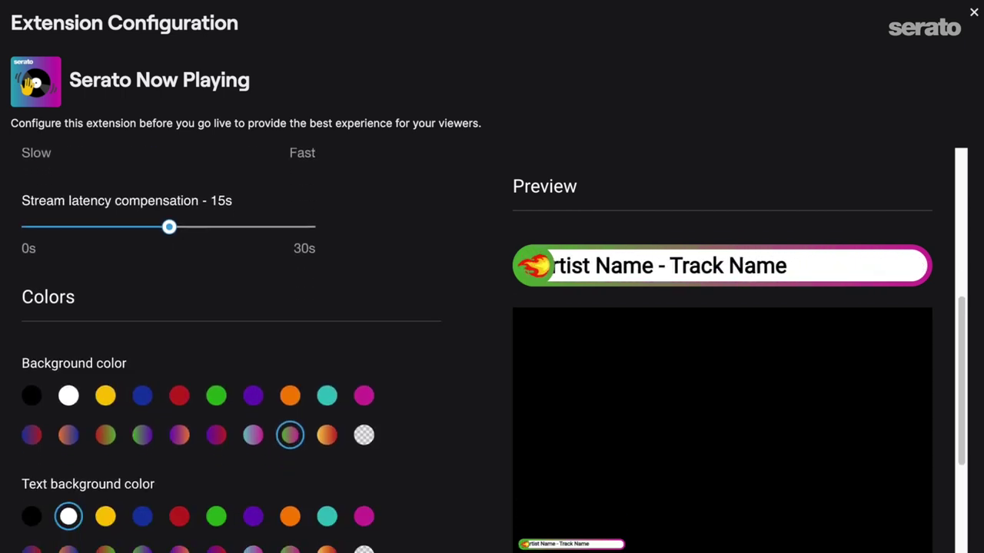
pyautogui.scroll(-3, 492, 351)
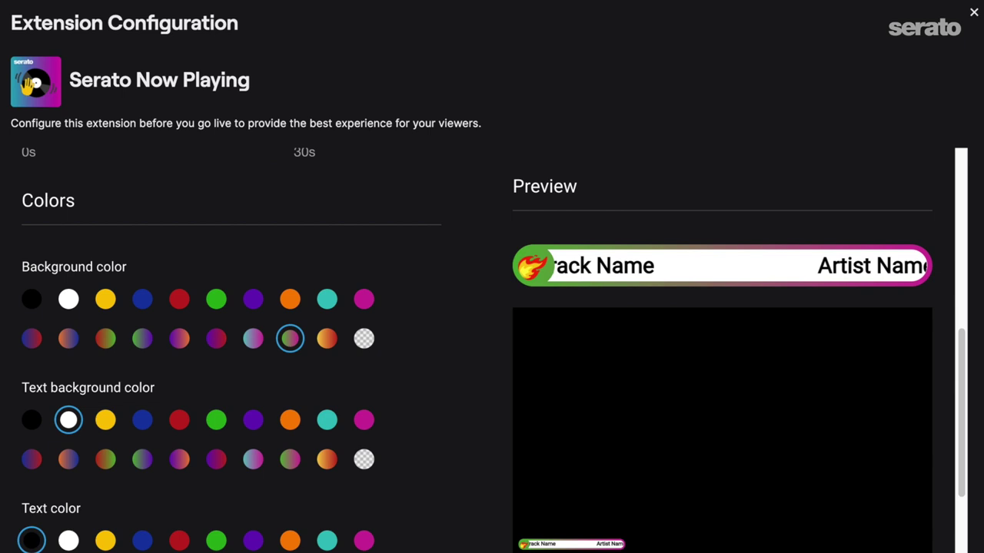
pyautogui.scroll(-4, 492, 350)
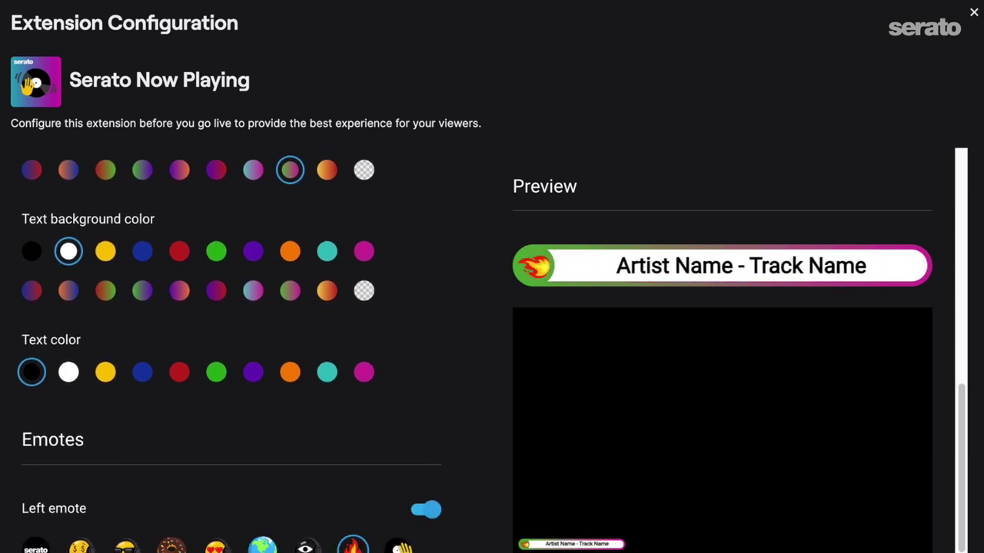
pyautogui.scroll(-4, 492, 350)
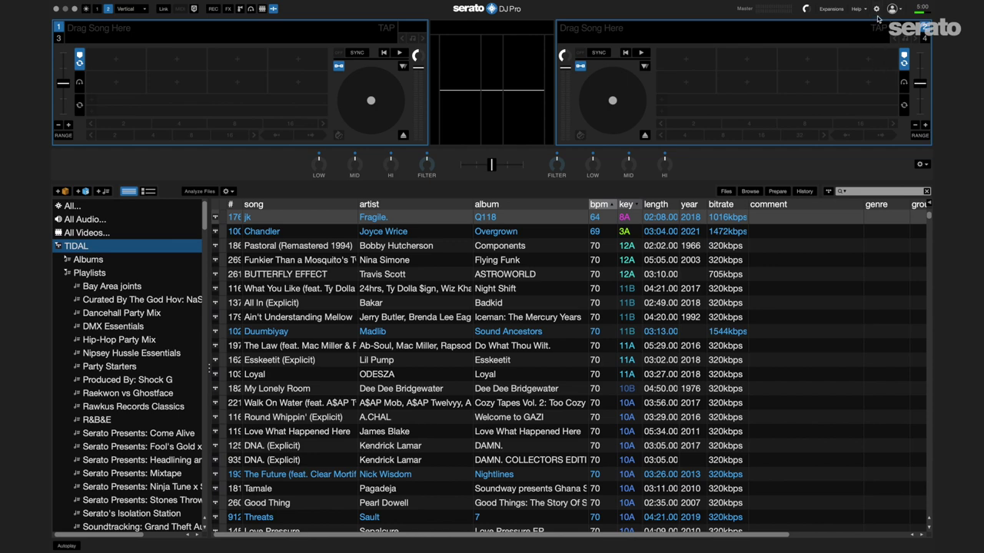
# Tick Enable Serato Playlists in the Expansion Packs tab of Serato DJ Pro's settings.
pyautogui.click(877, 9)
pyautogui.click(637, 42)
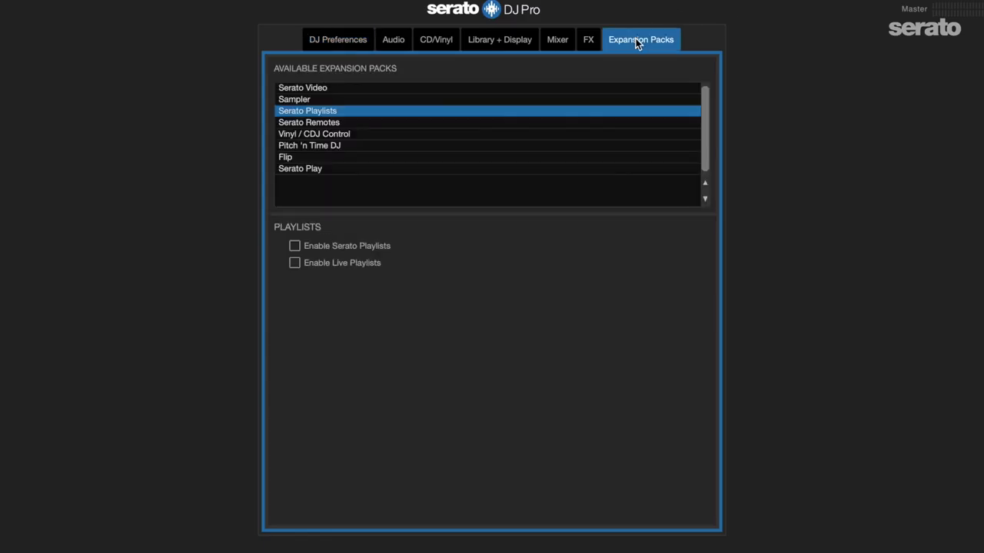
pyautogui.click(300, 241)
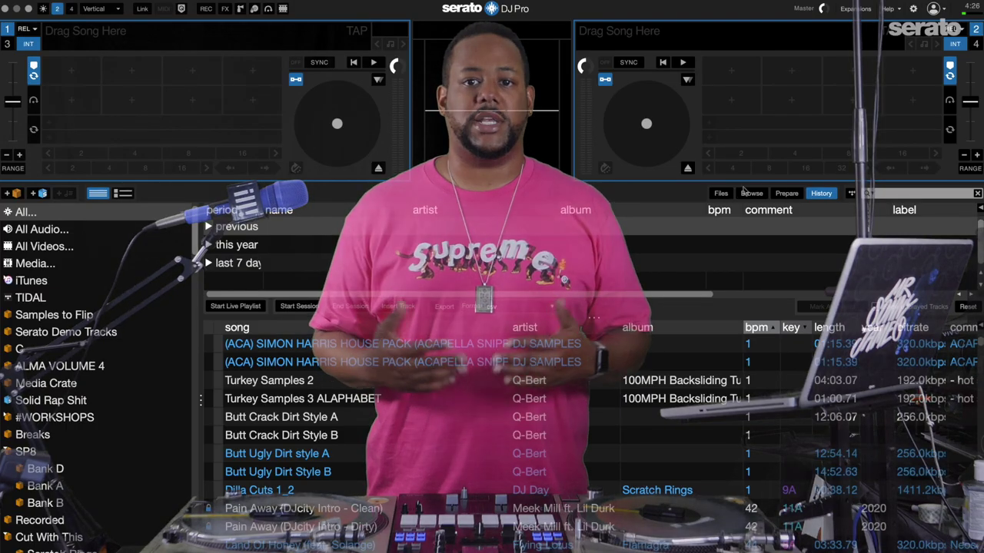
# Start a live playlist from Serato DJ Pro's History panel.
pyautogui.click(721, 193)
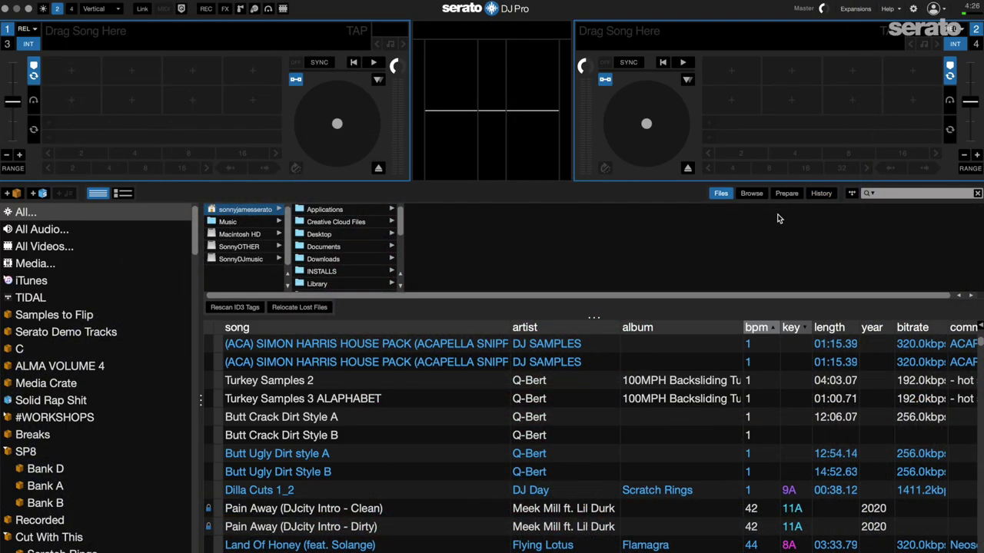
pyautogui.click(821, 194)
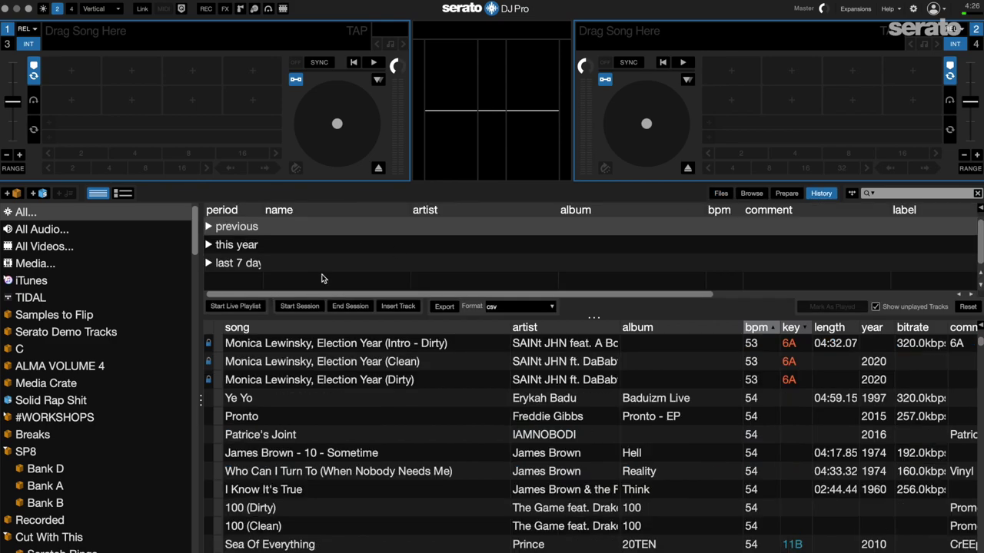
pyautogui.click(245, 309)
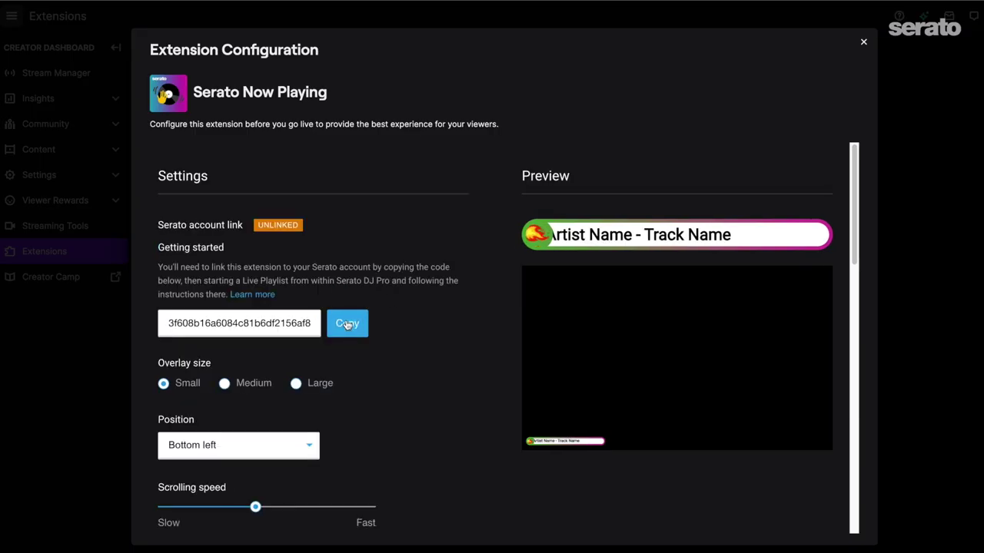
# Copy the Twitch extension linking code and paste it into the Live Playlists code field.
pyautogui.click(346, 323)
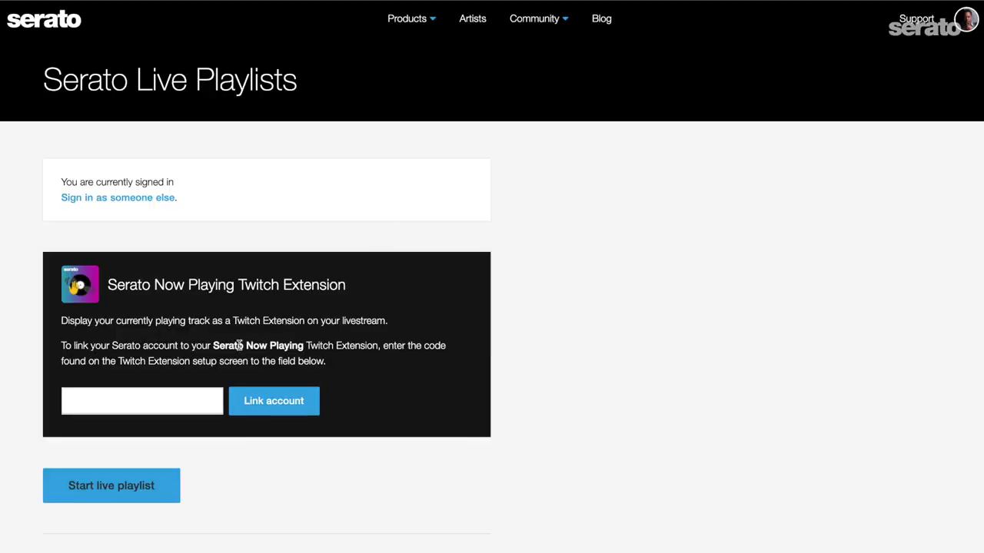
pyautogui.click(168, 401)
pyautogui.hotkey('ctrl', 'v')
# Link the Serato account to the Twitch extension and start the 6/21/21 live playlist.
pyautogui.click(274, 401)
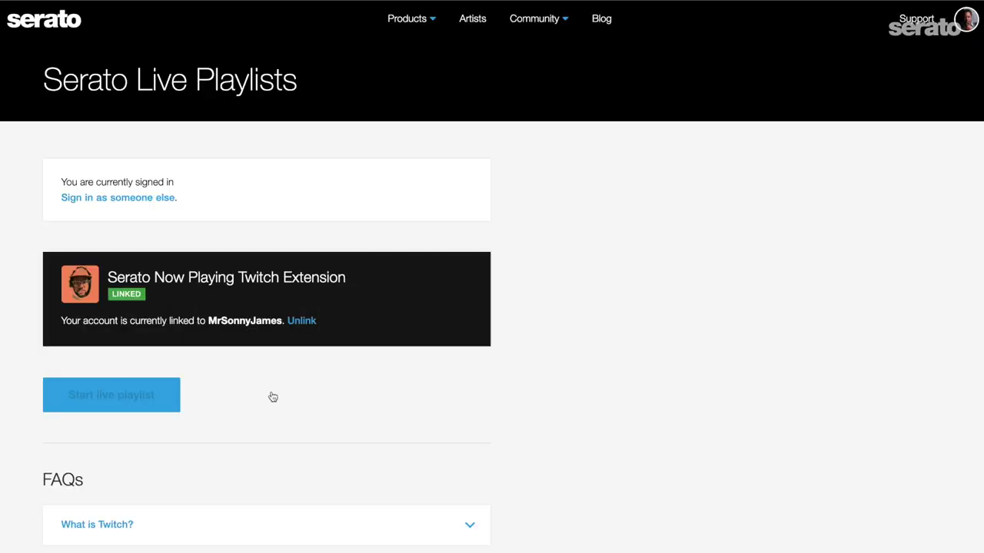
pyautogui.click(116, 401)
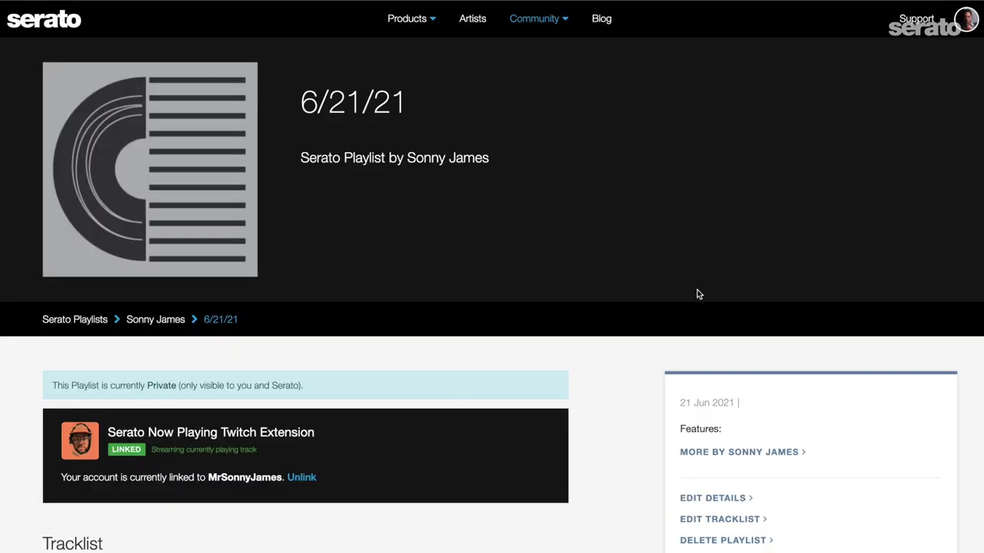
pyautogui.scroll(-4, 618, 481)
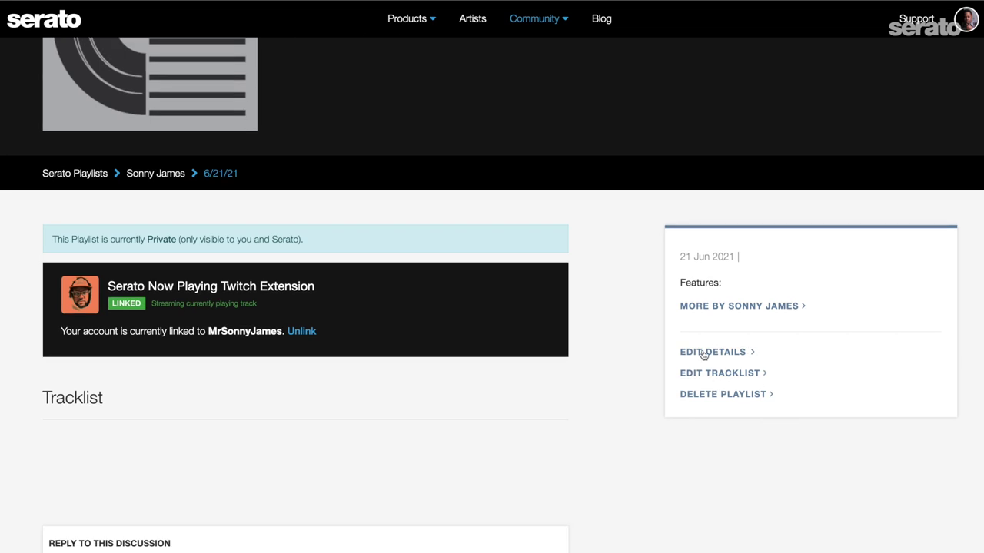
# Change the playlist's visibility from Private to Public in its details.
pyautogui.click(690, 351)
pyautogui.click(202, 398)
pyautogui.scroll(-6, 567, 486)
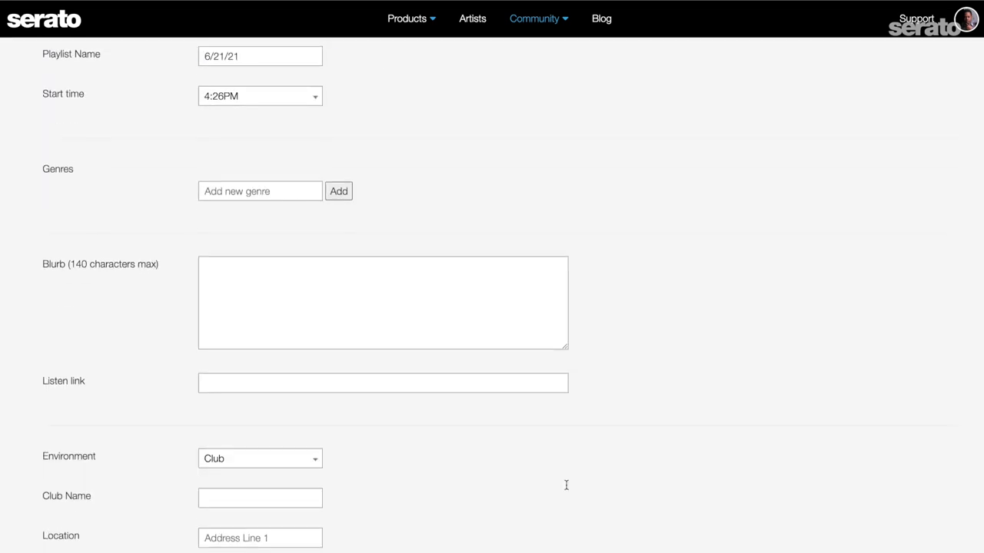
pyautogui.scroll(-5, 503, 453)
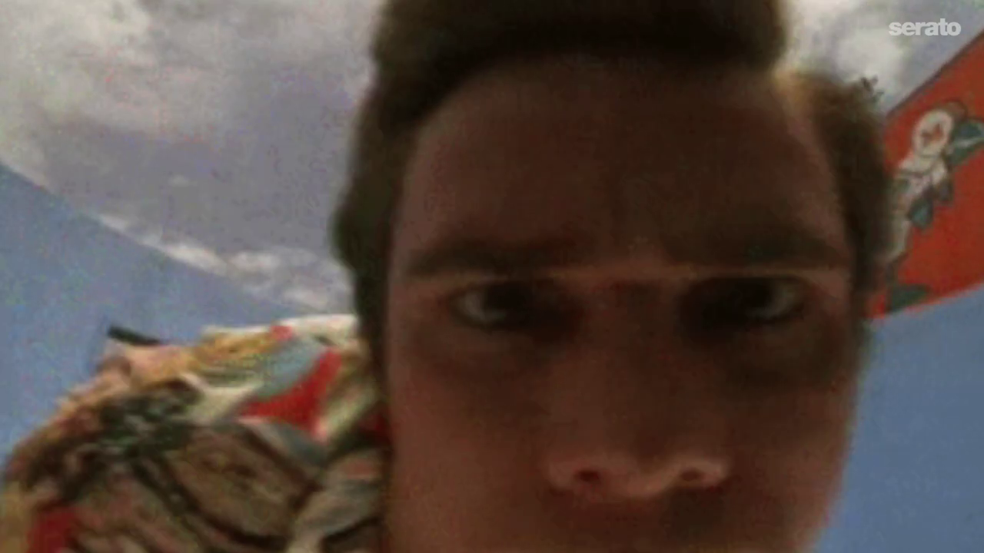